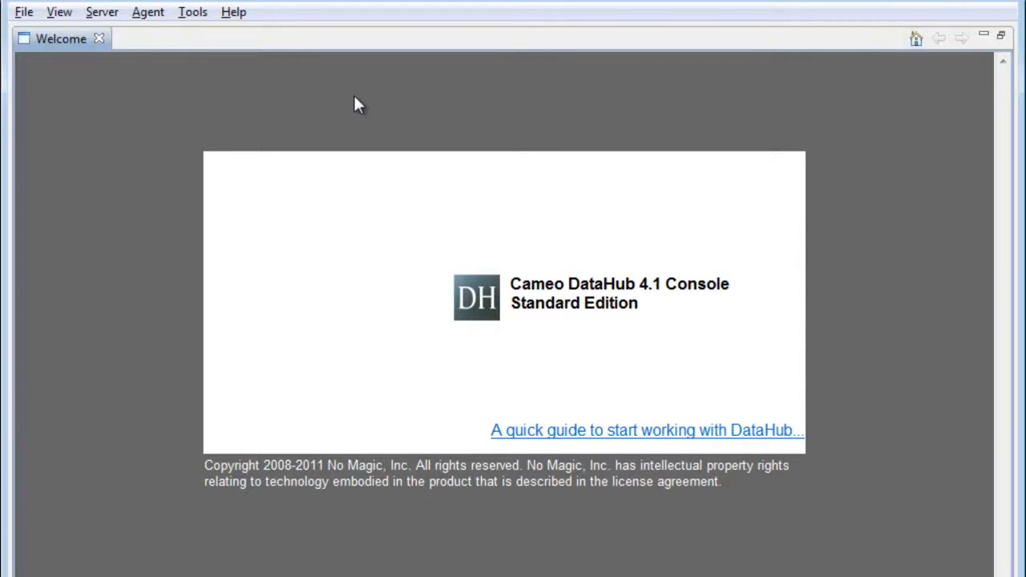
Review the tool deployment locations, close the Deployment page and show the Server Perspective.
left_click(192, 12)
left_click(192, 35)
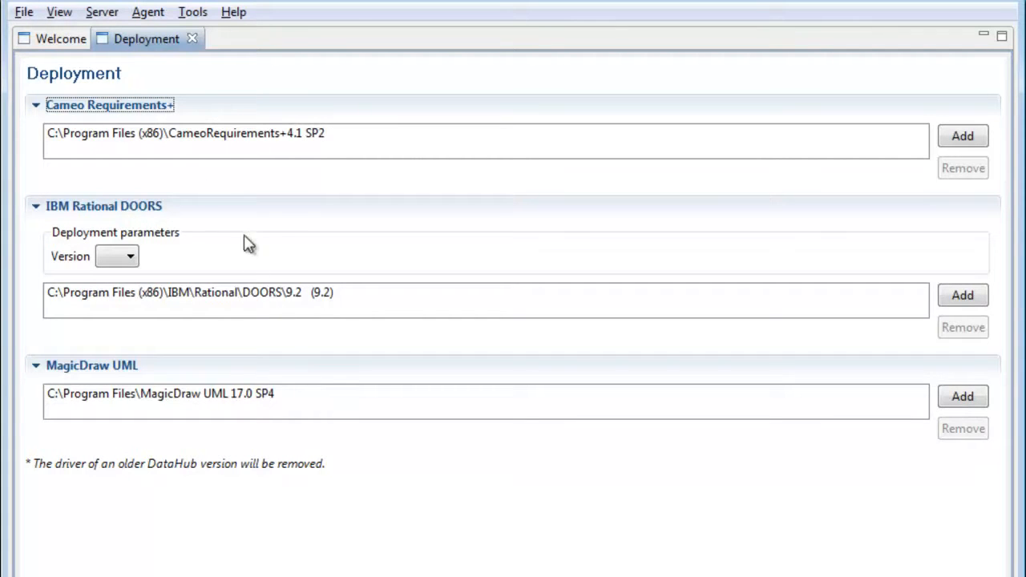
left_click(192, 39)
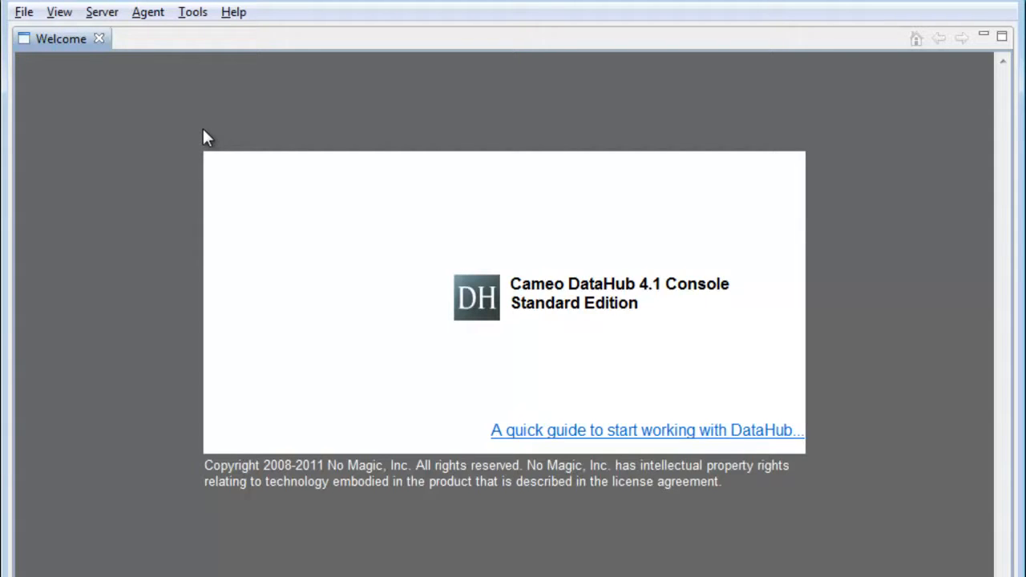
left_click(64, 13)
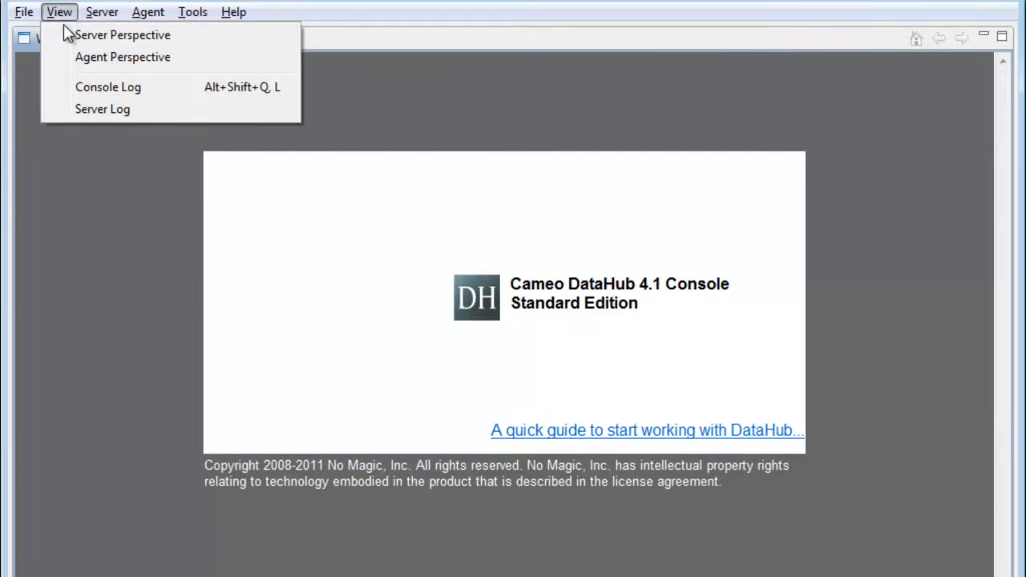
left_click(120, 35)
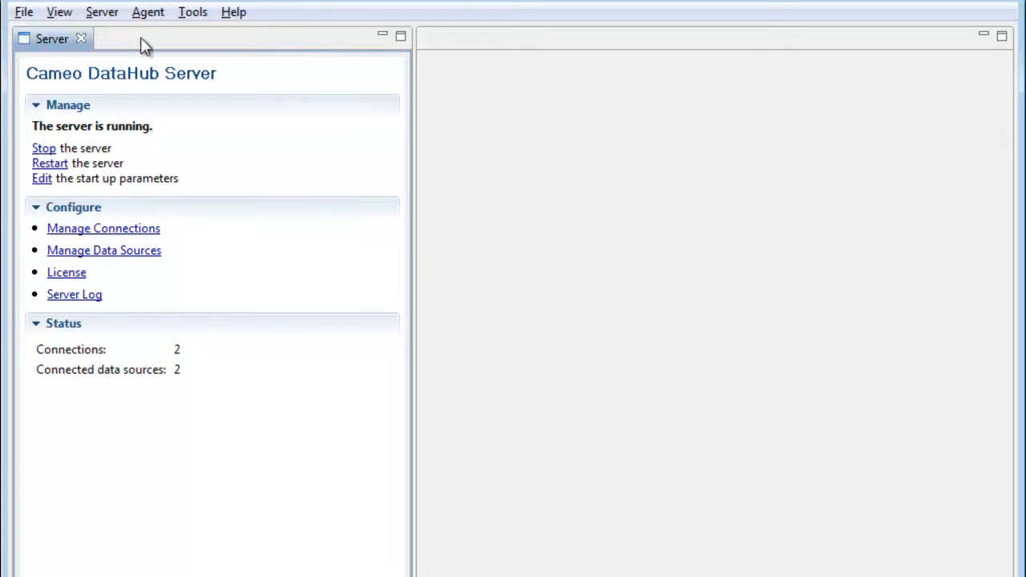
Open the agent's driver management and inspect the DOORS driver and its DOORS Database data source.
left_click(157, 14)
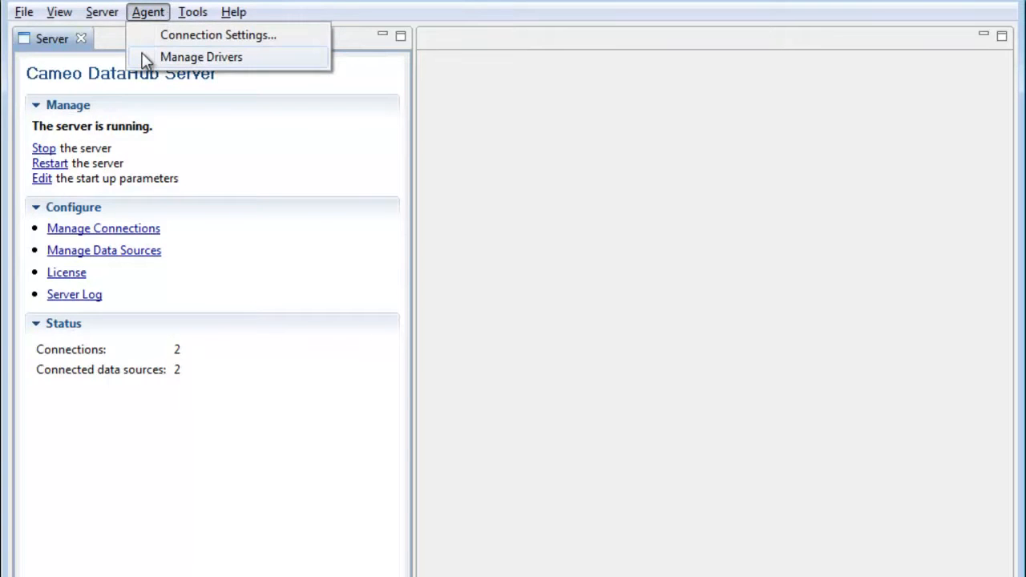
left_click(146, 58)
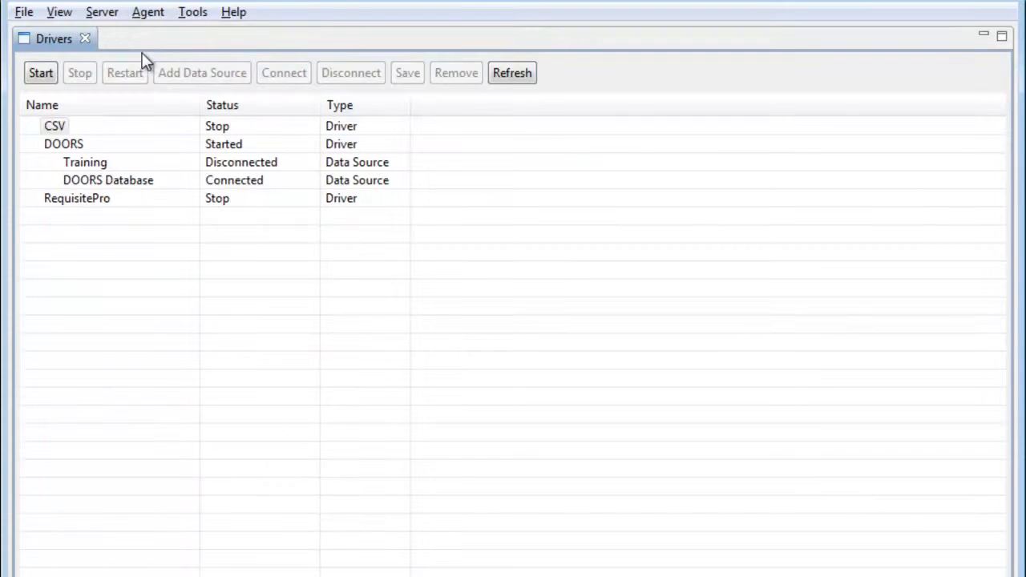
left_click(66, 144)
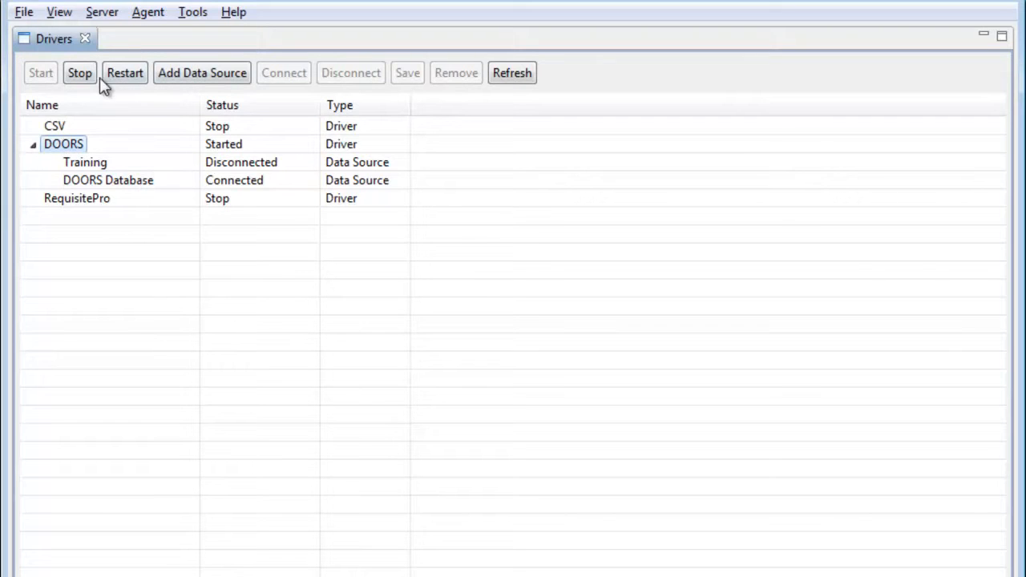
left_click(130, 187)
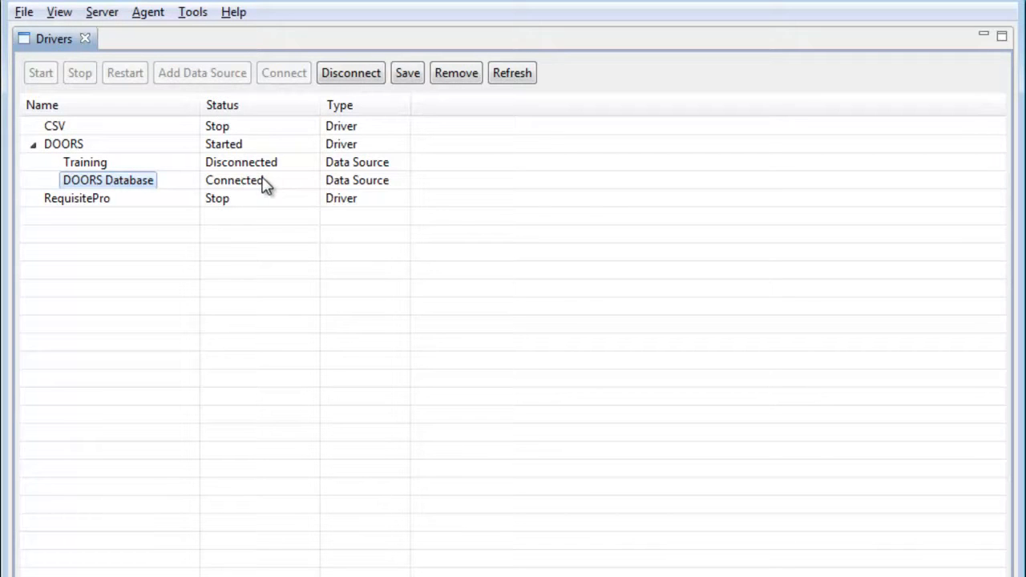
Start the CSV driver, then view its Add Data Source form and cancel it without adding a source.
left_click(60, 127)
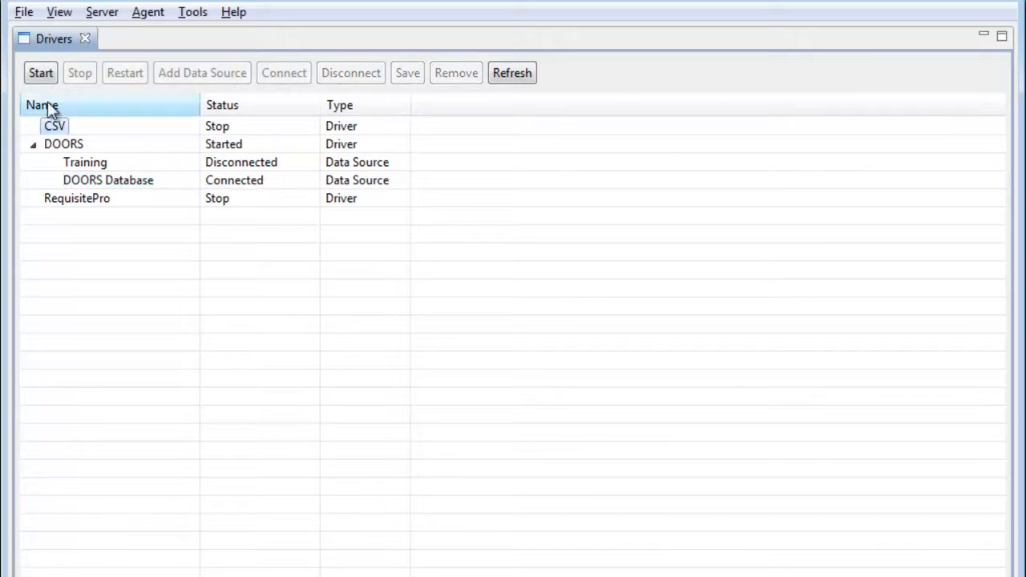
left_click(40, 73)
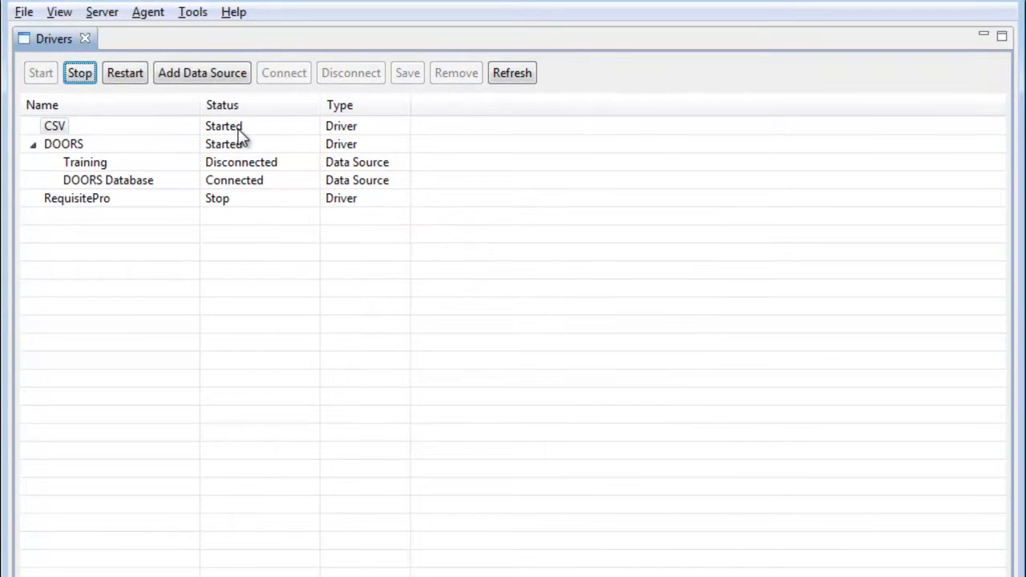
left_click(198, 73)
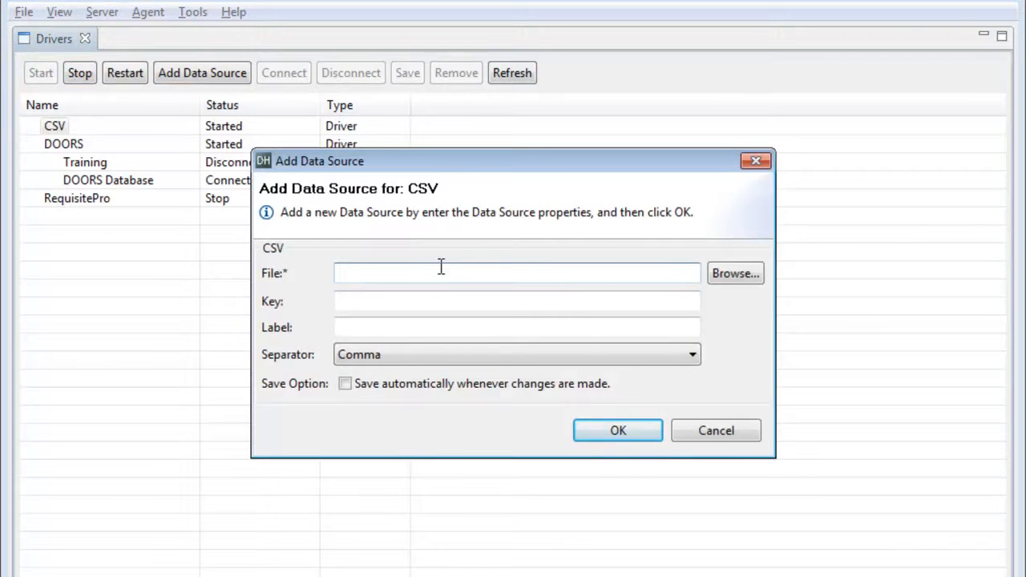
left_click(725, 431)
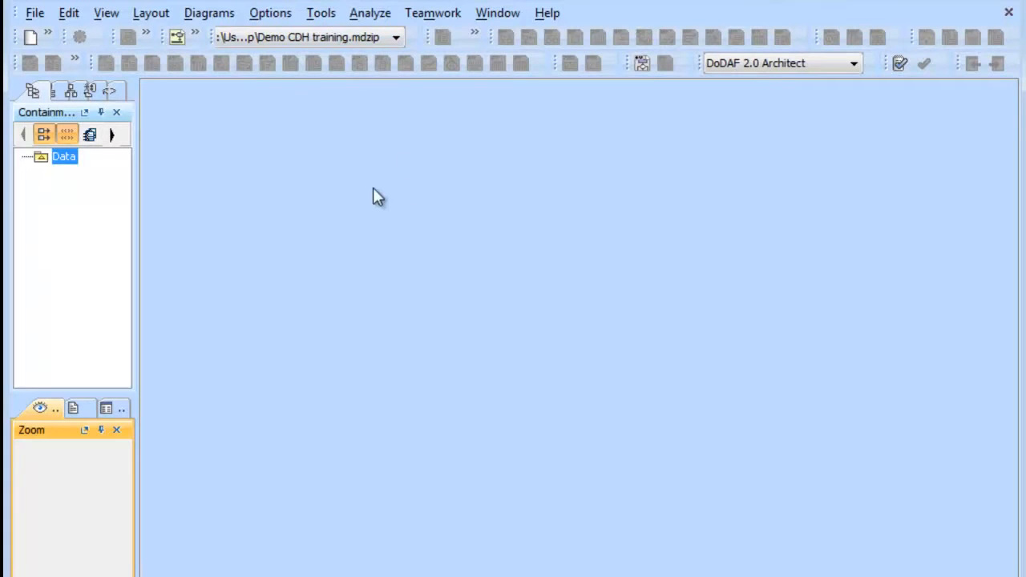
Switch to MagicDraw and open the DataHub Explorer.
left_click(314, 15)
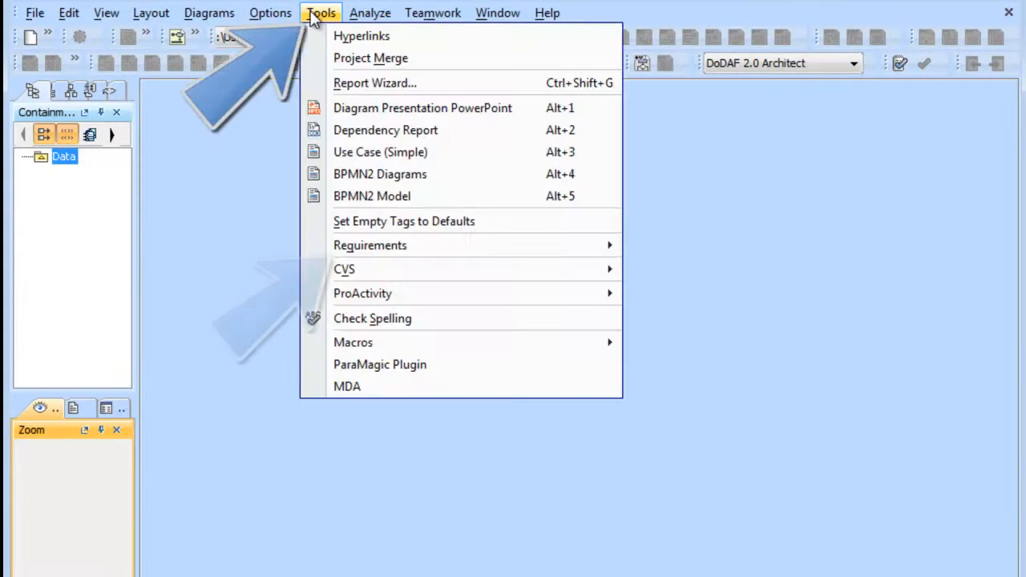
mouse_move(499, 250)
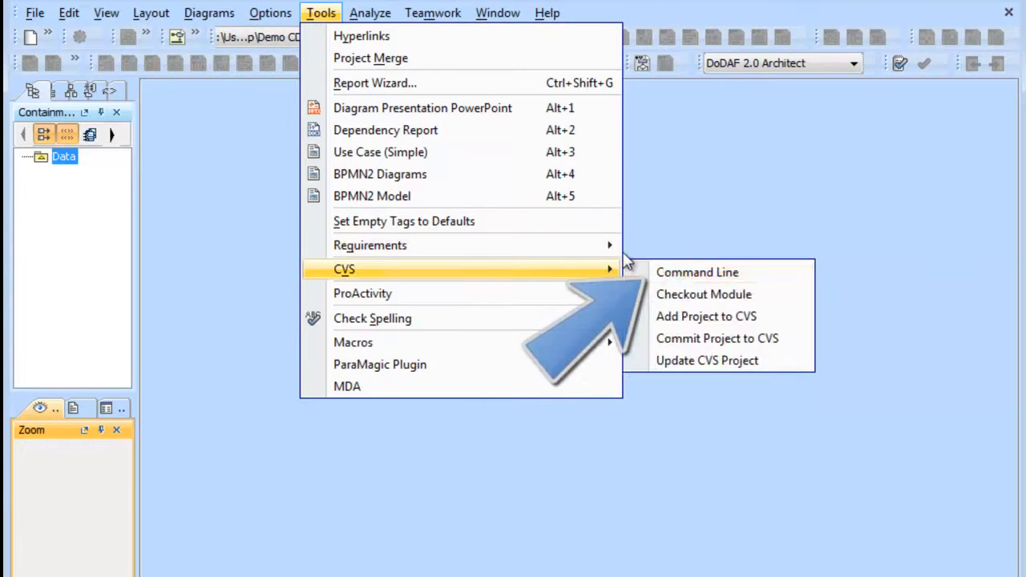
mouse_move(696, 269)
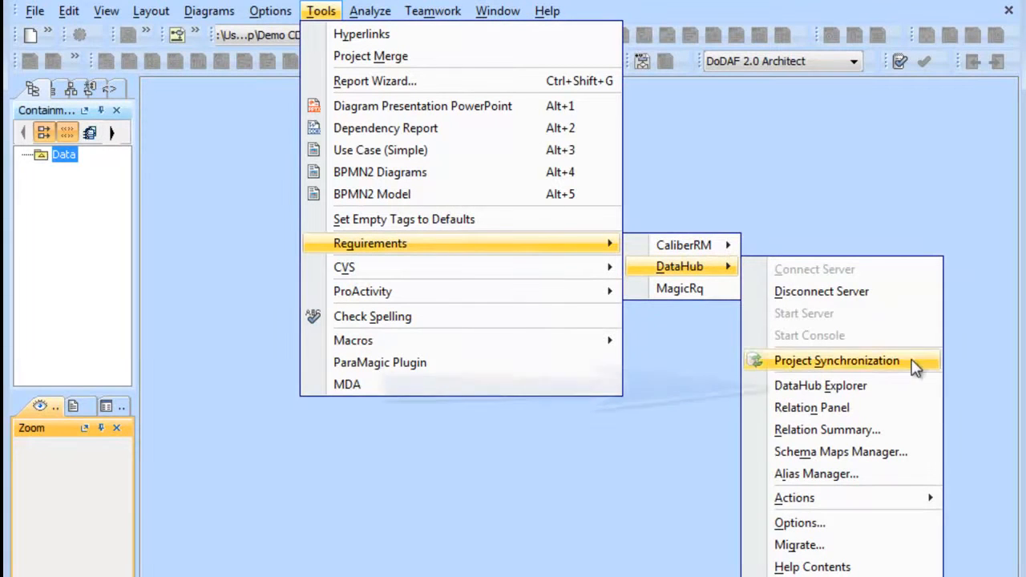
left_click(883, 385)
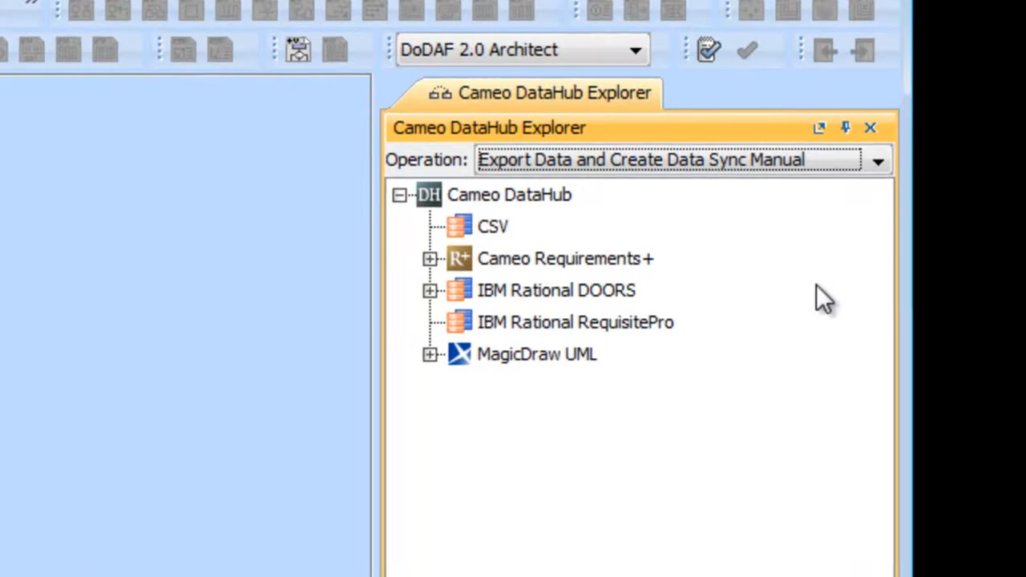
Review the available DataHub operations and choose Export Data and Create Data Sync Manual.
left_click(879, 163)
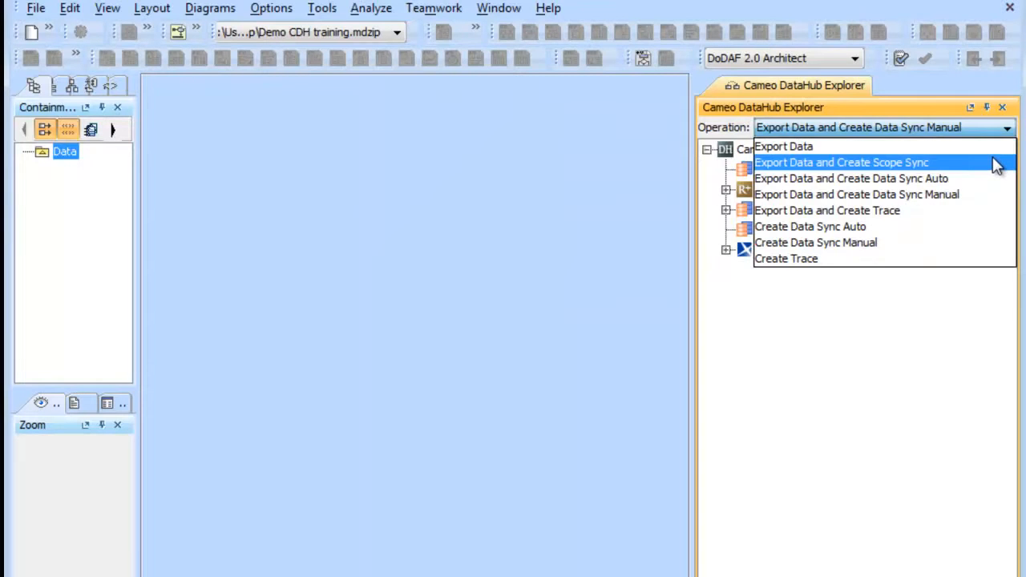
left_click(996, 204)
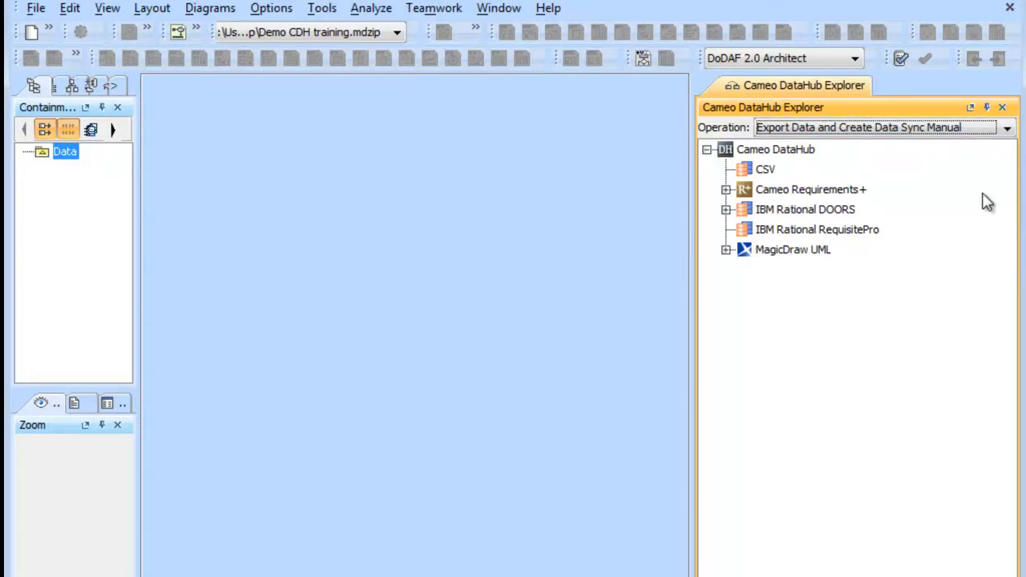
left_click(1007, 130)
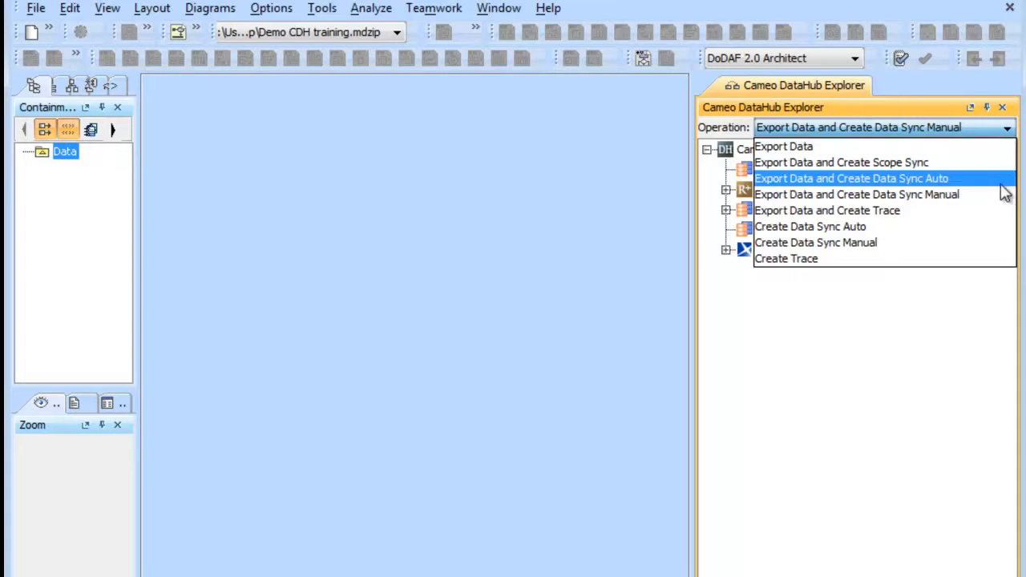
left_click(996, 202)
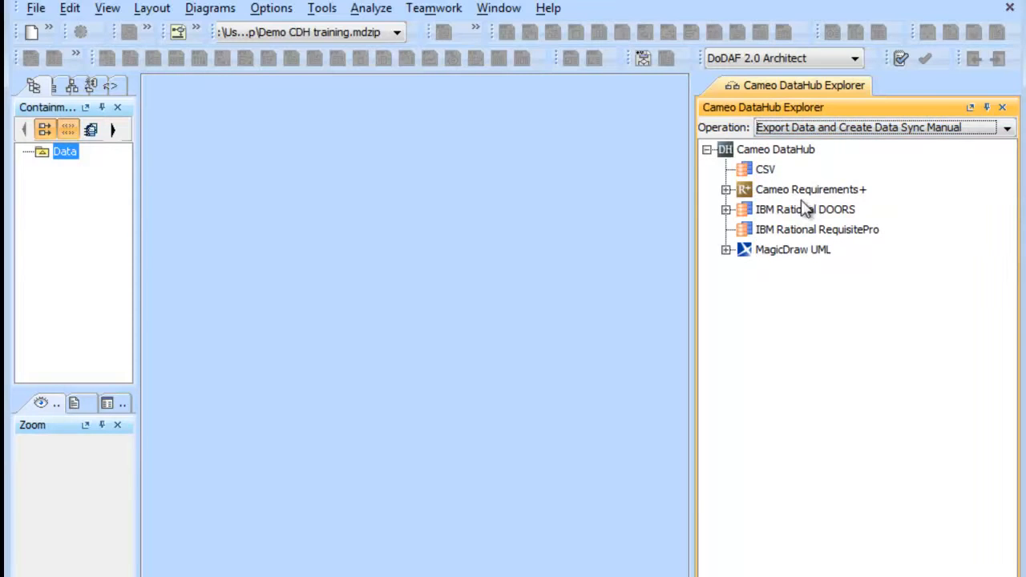
Expand IBM Rational DOORS through DOORS Database and Testing Data to the contents of 1 SCOPE D1 in the sample data module.
left_click(726, 209)
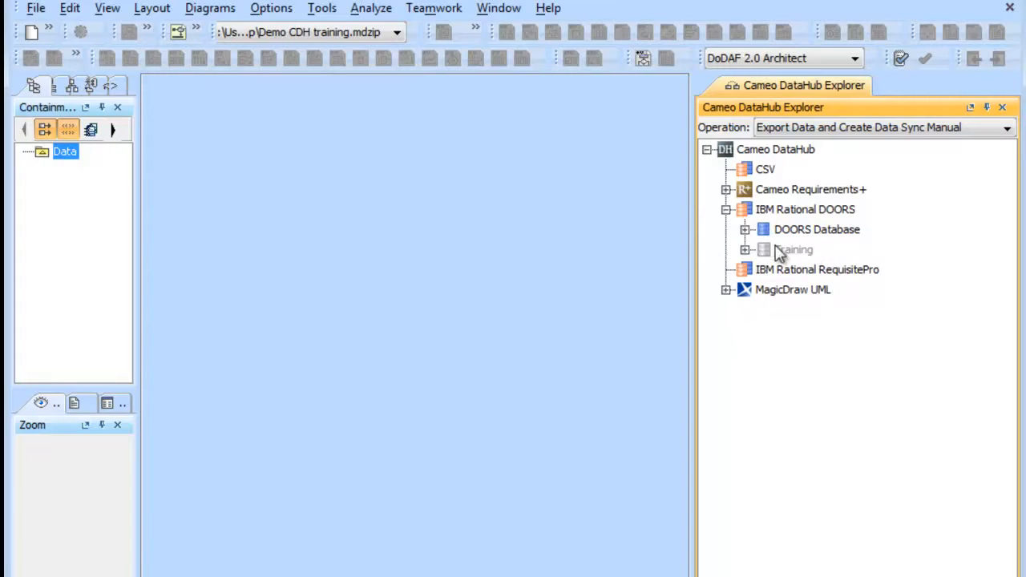
left_click(744, 230)
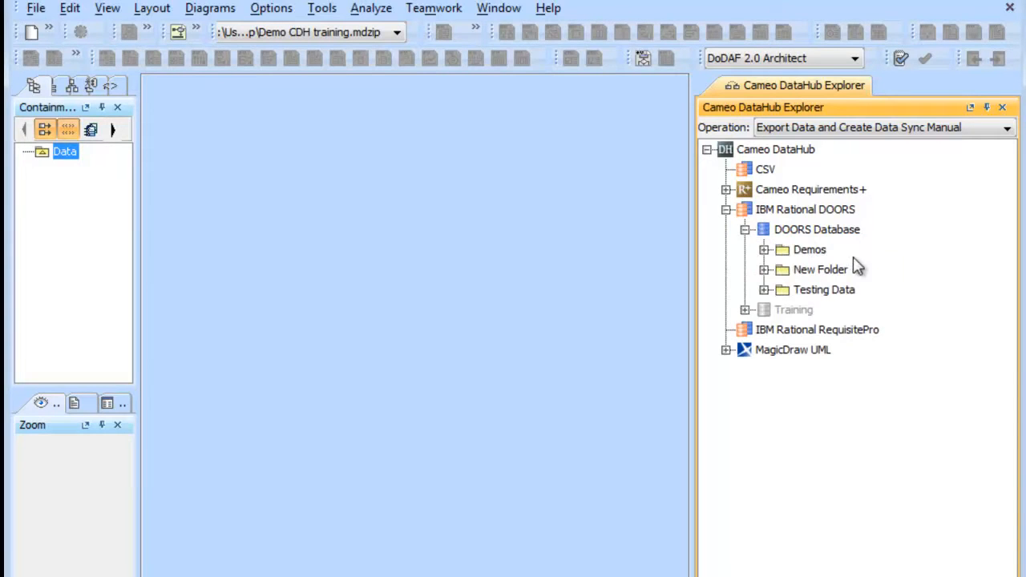
left_click(764, 289)
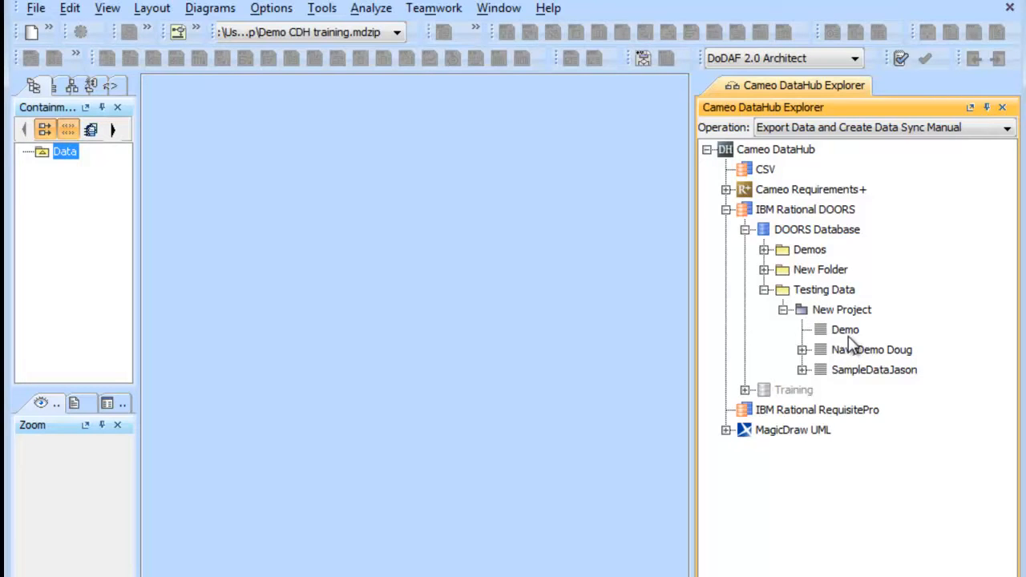
left_click(801, 369)
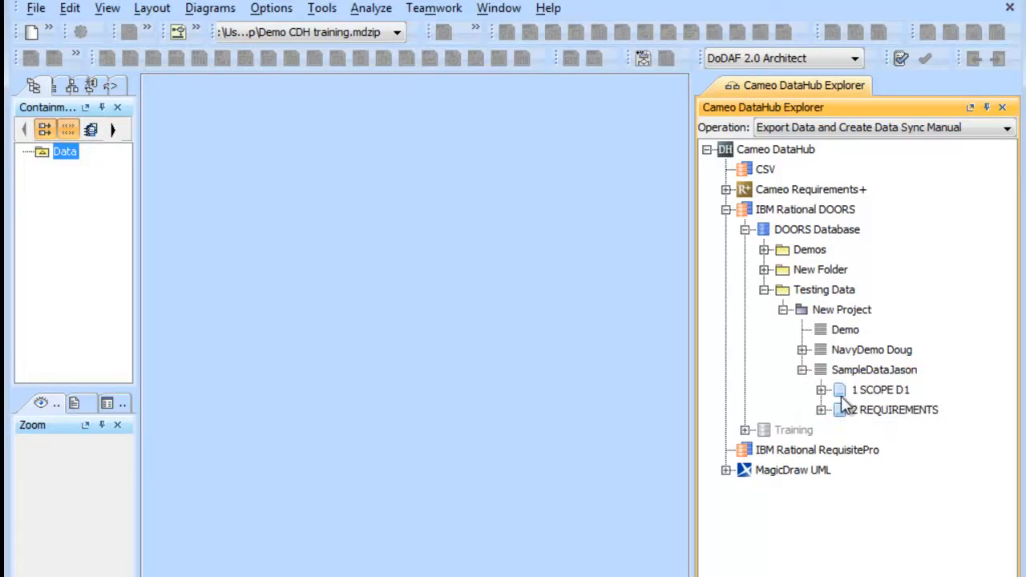
left_click(822, 390)
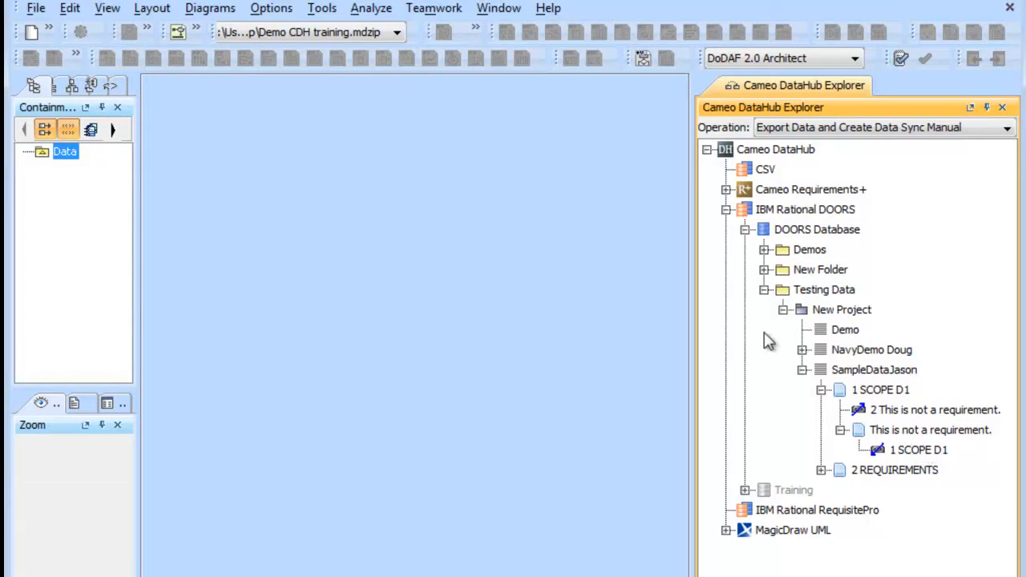
Create a class diagram under the Data package, widening the containment tree for the task and narrowing it again.
left_click(139, 243)
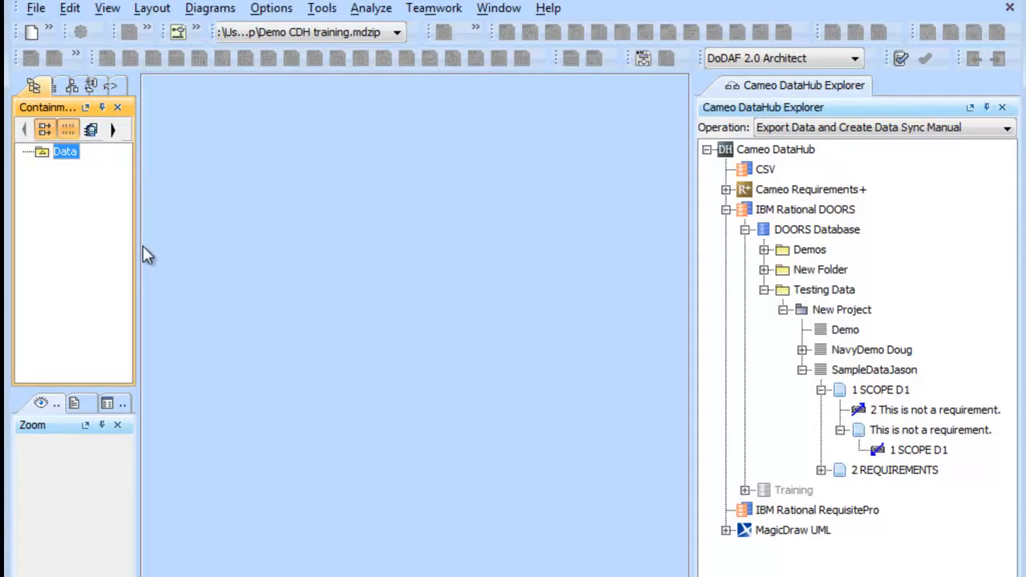
left_click_drag(137, 245, 204, 248)
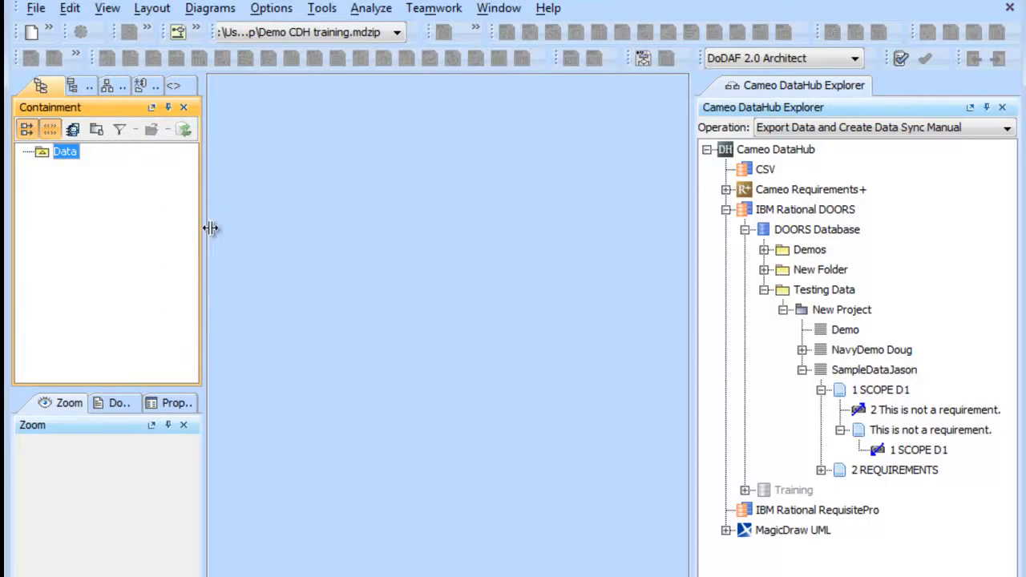
right_click(72, 154)
mouse_move(227, 191)
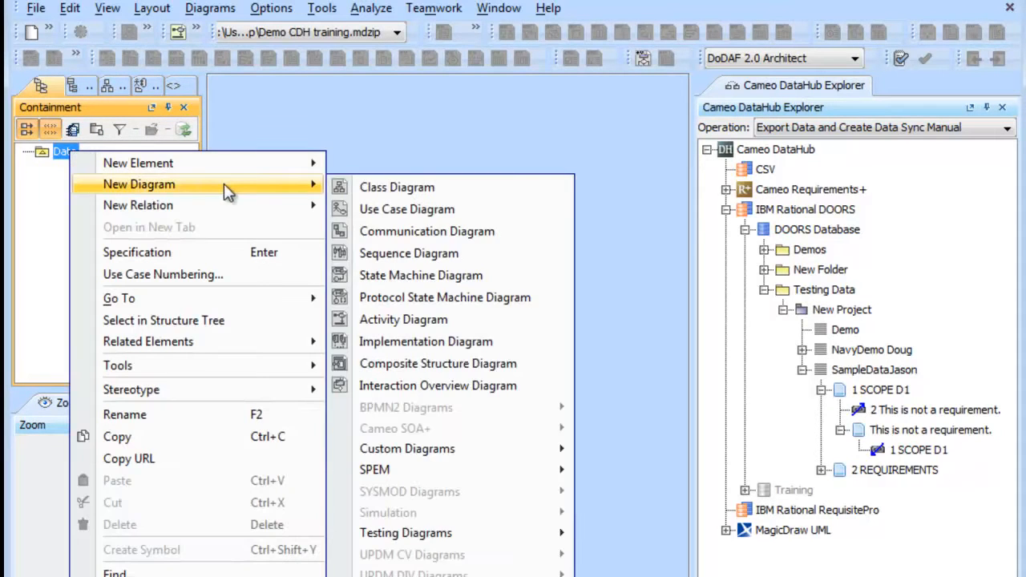
left_click(436, 190)
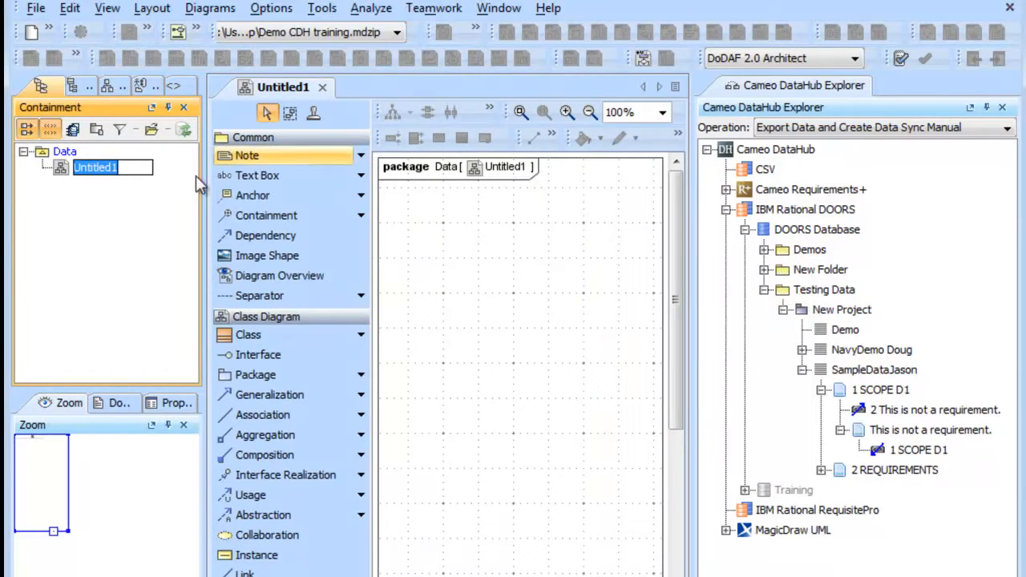
left_click_drag(202, 194, 120, 184)
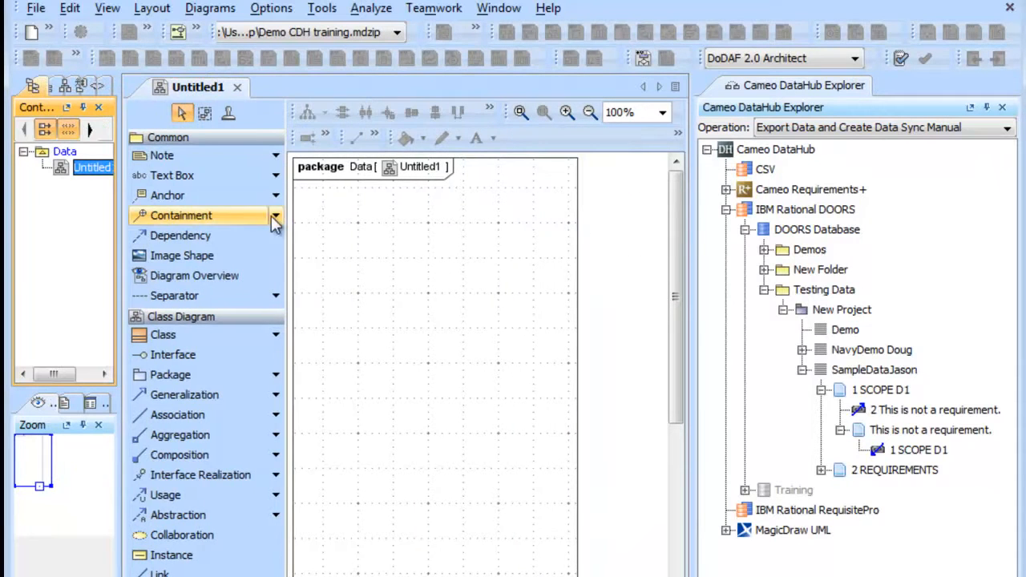
Export 1 SCOPE D1 from the DOORS tree onto the class diagram, including its child items recursively.
left_click(888, 392)
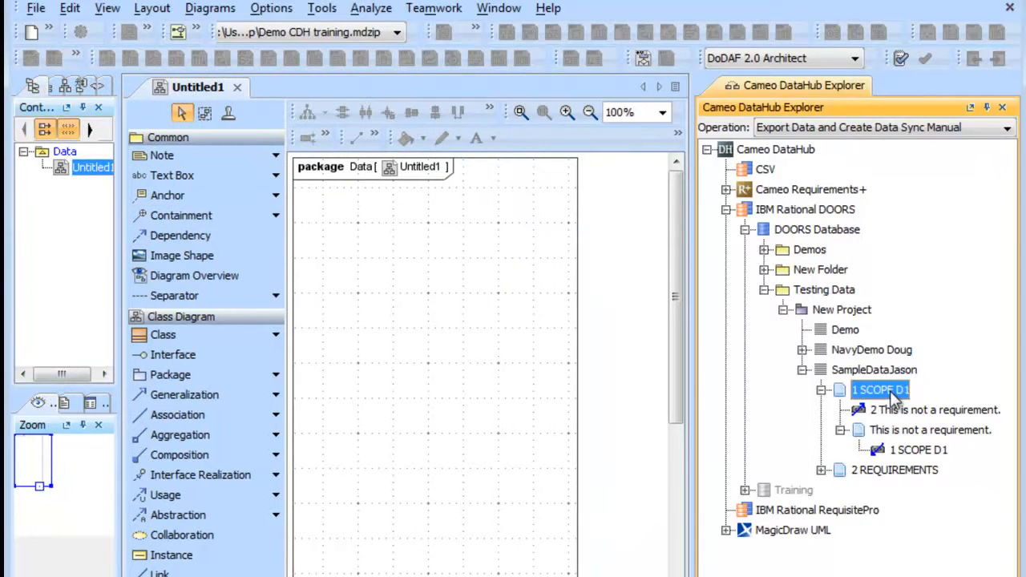
left_click_drag(842, 401, 385, 309)
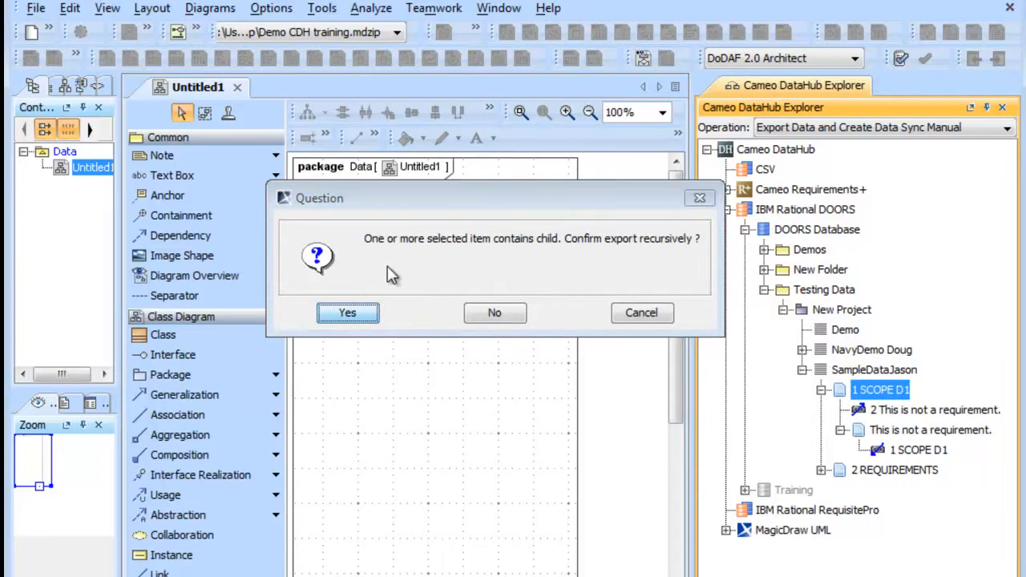
key("Return")
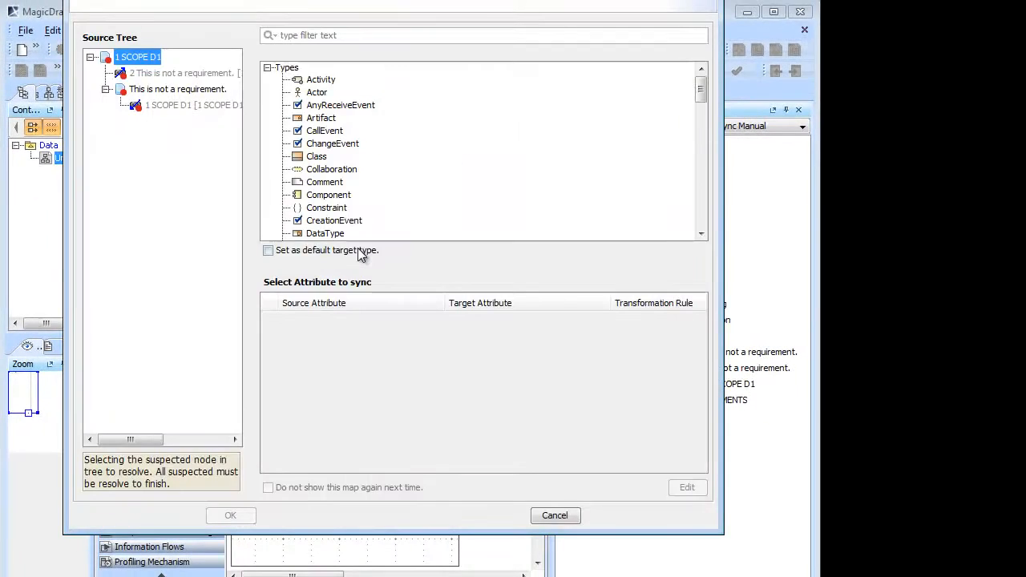
Map the 1 SCOPE D1 node to Class and its nested 1 SCOPE D1 link to Dependency, and complete the export.
left_click(302, 159)
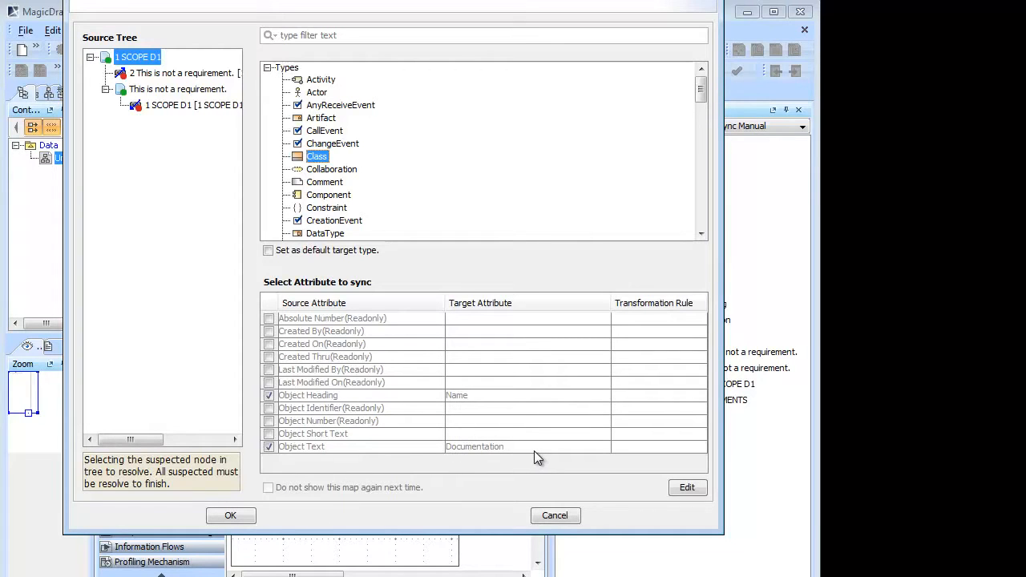
left_click(191, 105)
left_click(349, 94)
left_click(345, 120)
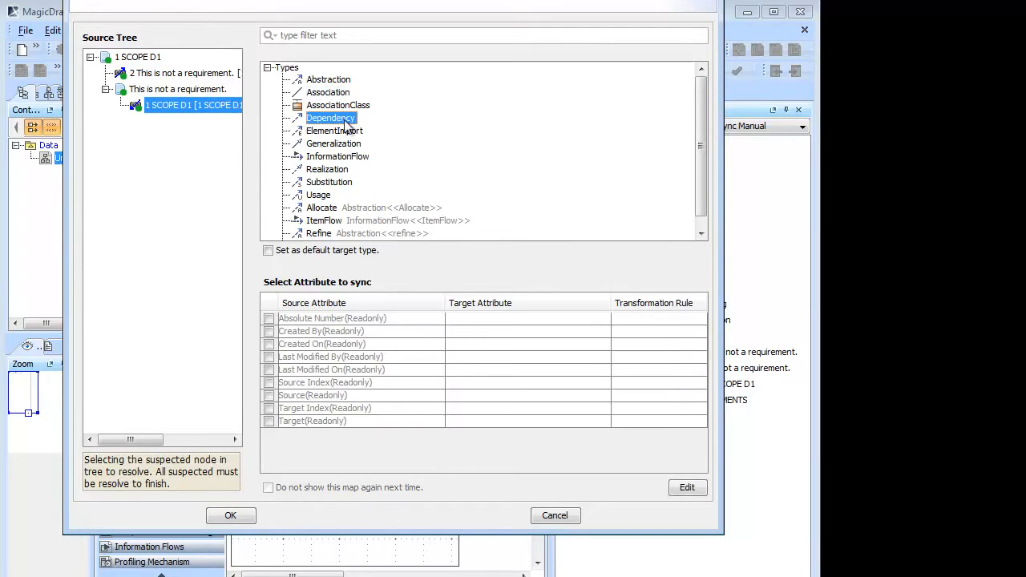
scroll(395, 149, "down", 1)
left_click(326, 235)
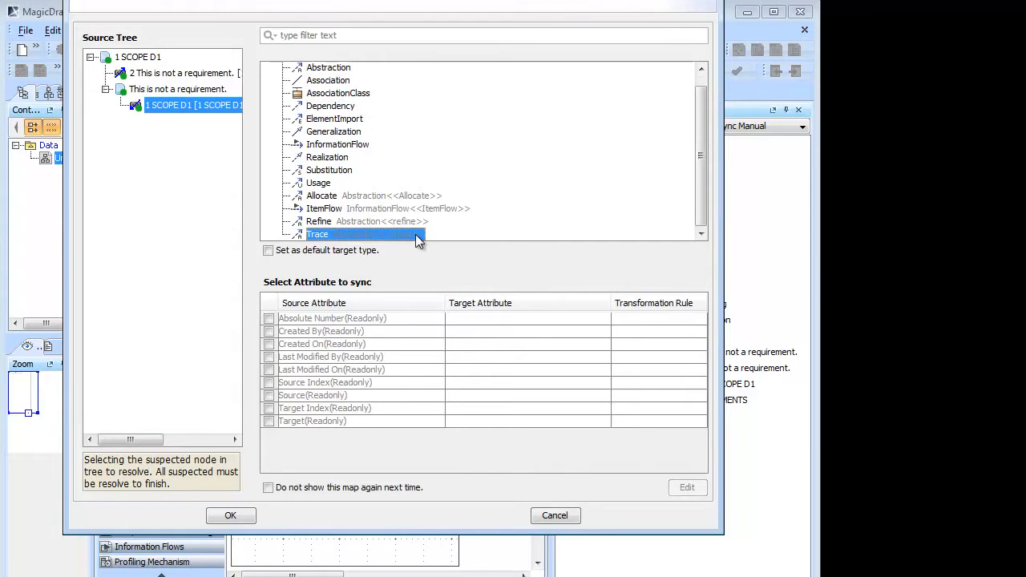
scroll(404, 226, "up", 1)
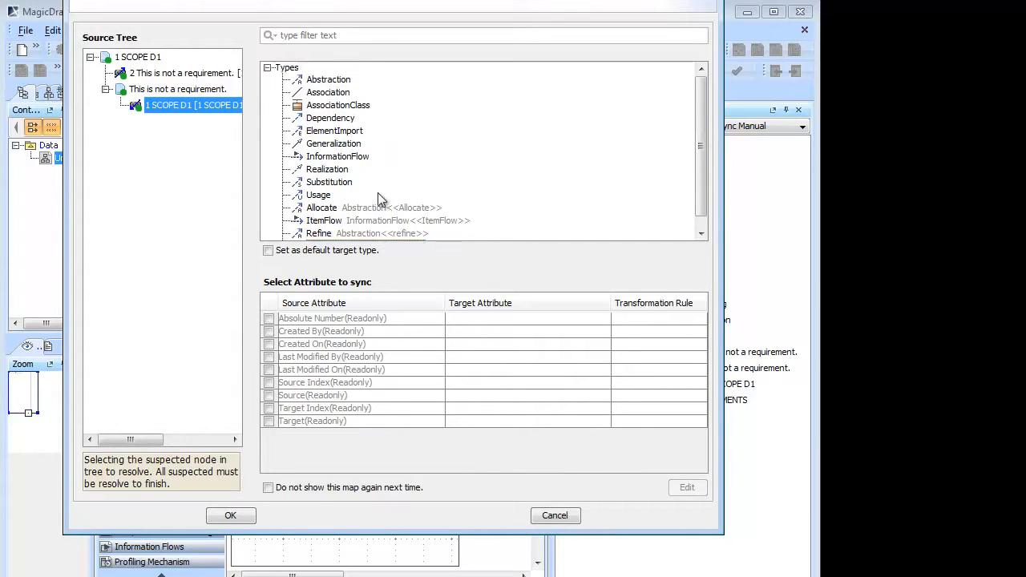
left_click(330, 119)
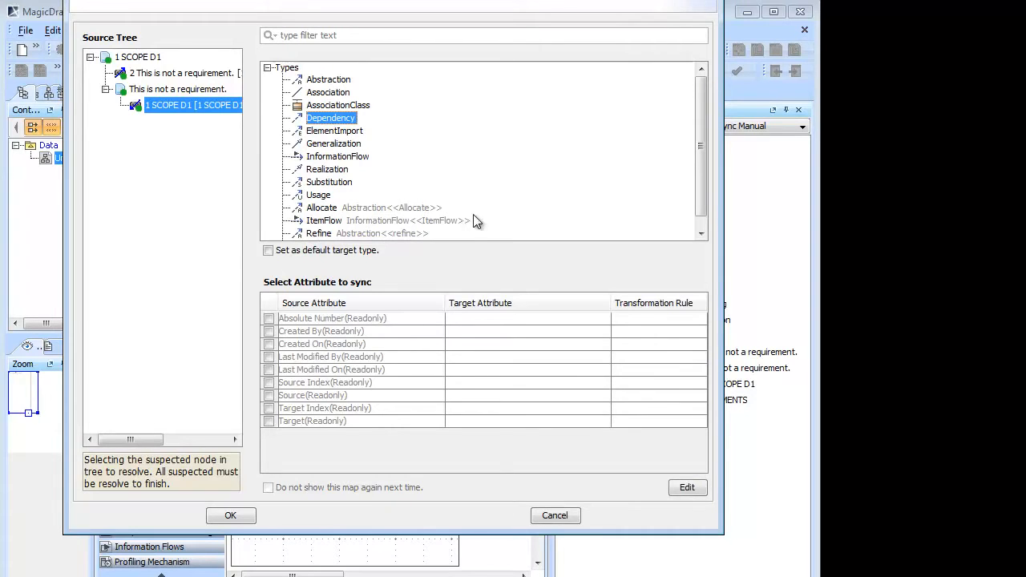
left_click(230, 516)
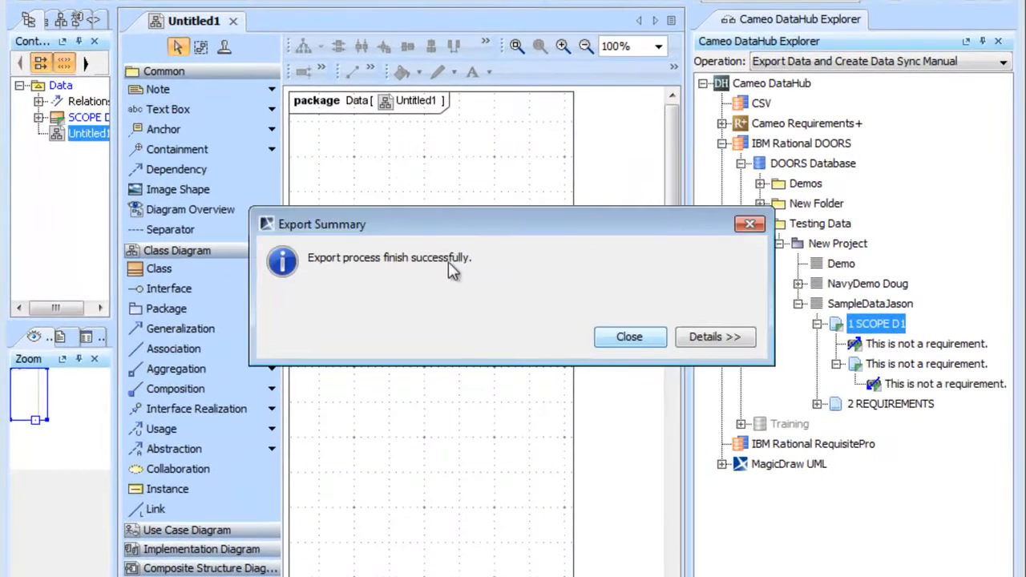
left_click(620, 337)
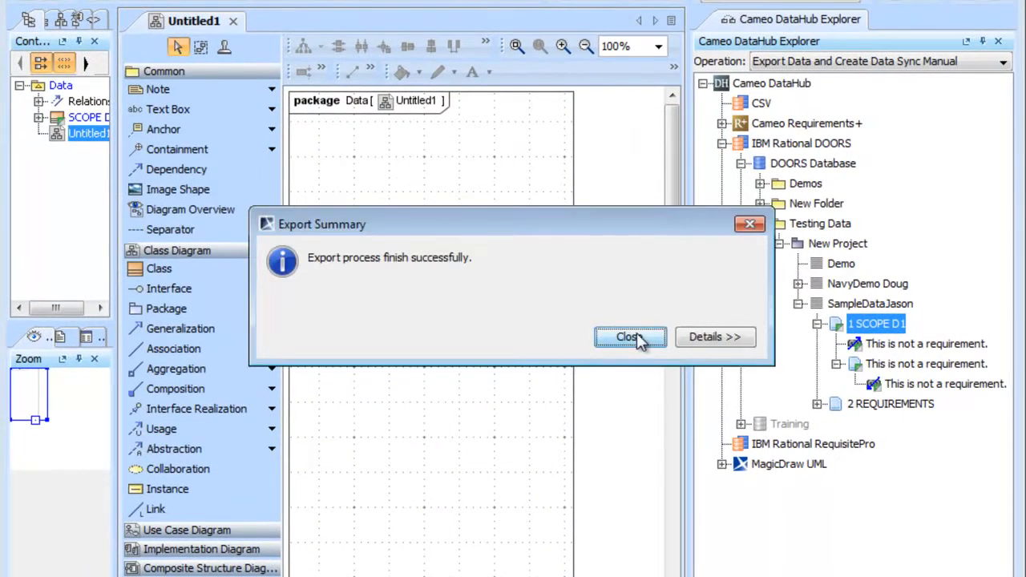
Spread the two exported classes apart and display the paths of SCOPE D1, bending the dependency below the containment line.
left_click_drag(456, 242, 526, 242)
left_click_drag(425, 247, 349, 240)
right_click(345, 233)
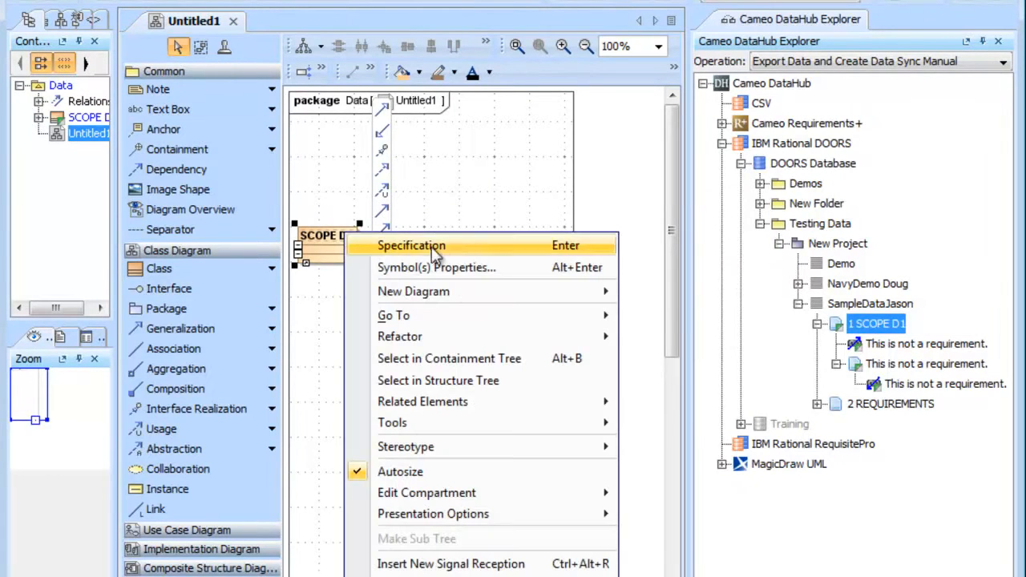
mouse_move(557, 402)
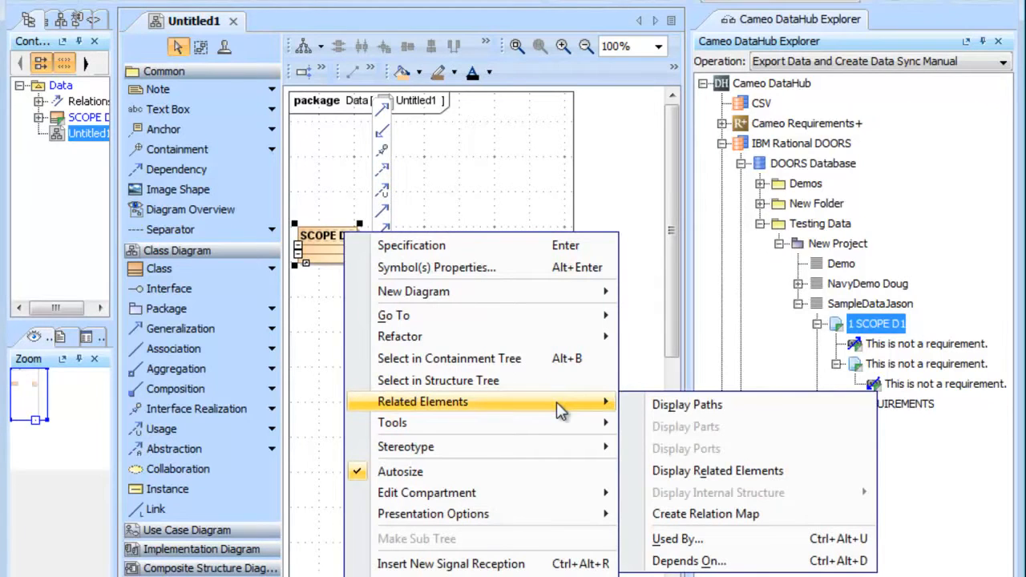
left_click(738, 407)
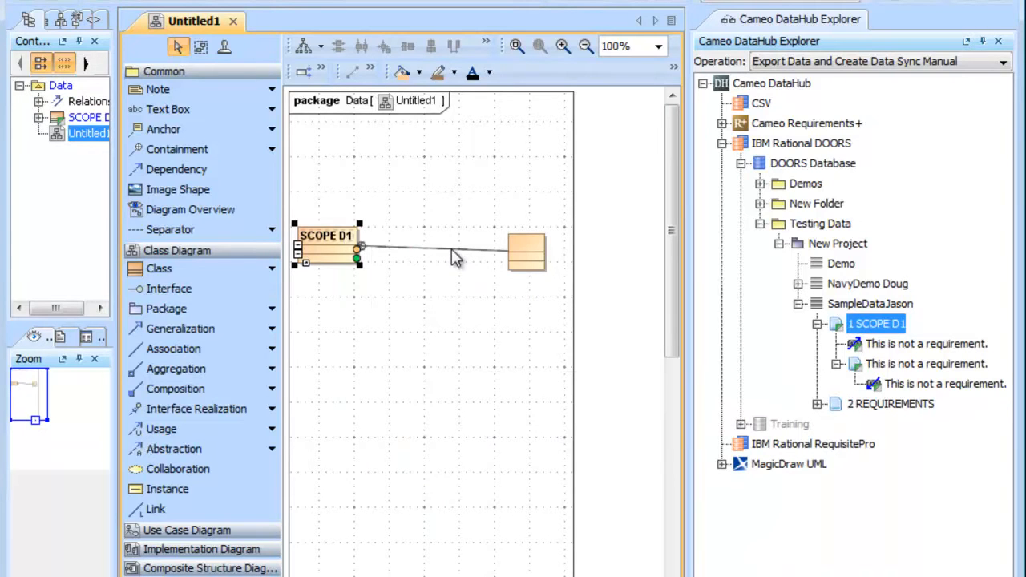
left_click_drag(451, 254, 422, 365)
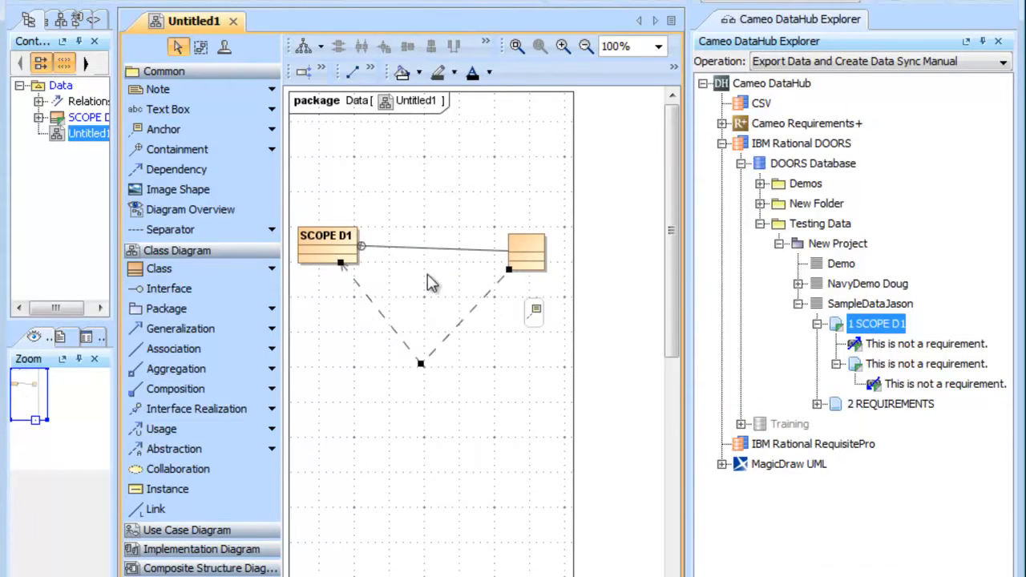
Show the element documentation and inspect it for the SCOPE D1 class and the unnamed class.
left_click(531, 246)
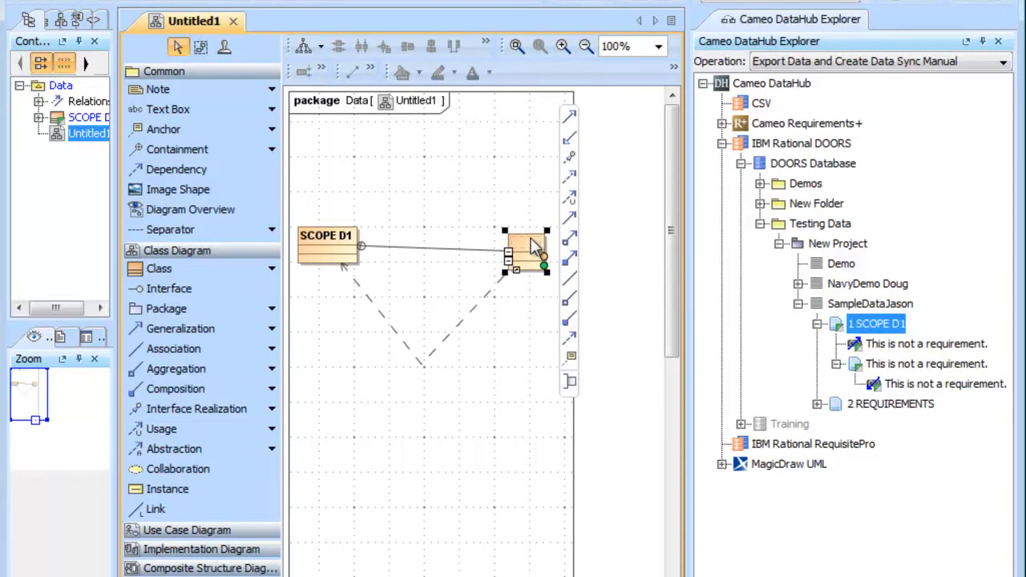
left_click(345, 247)
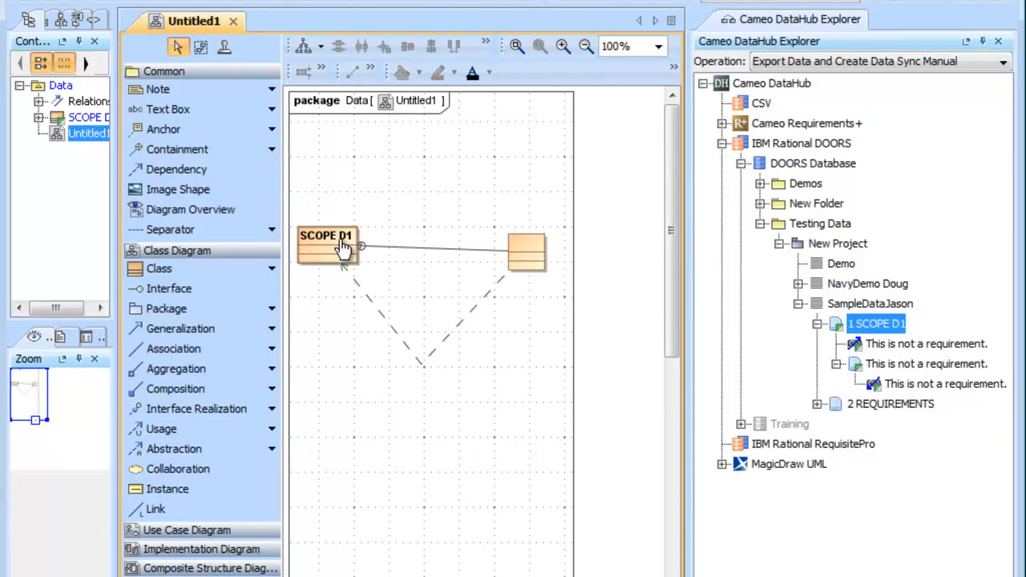
left_click(70, 337)
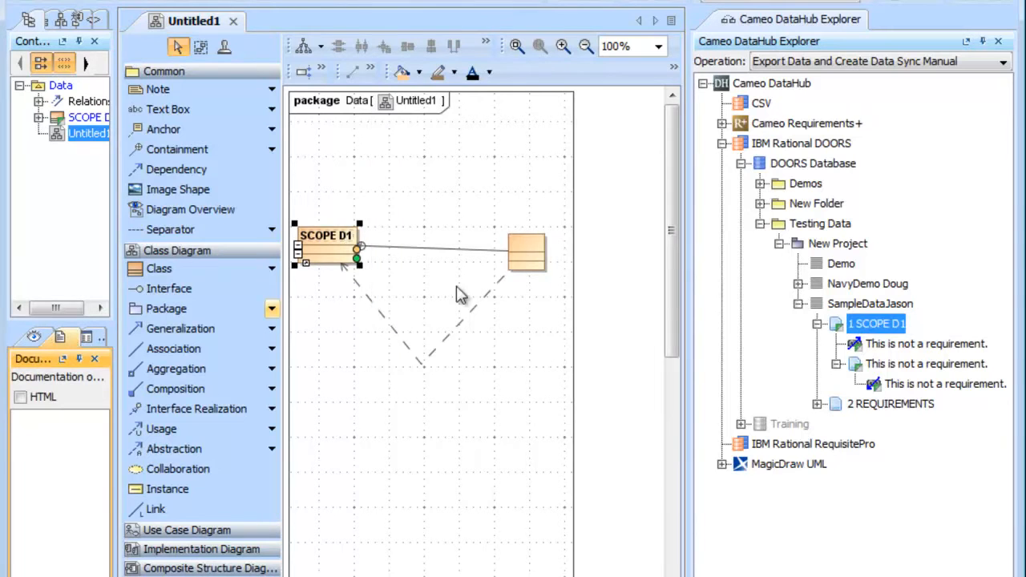
left_click(522, 255)
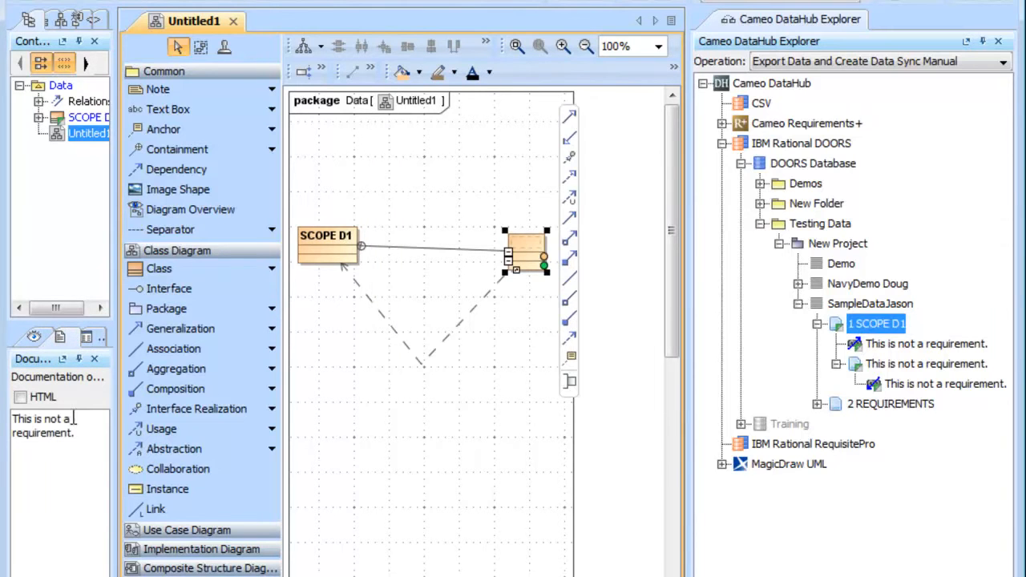